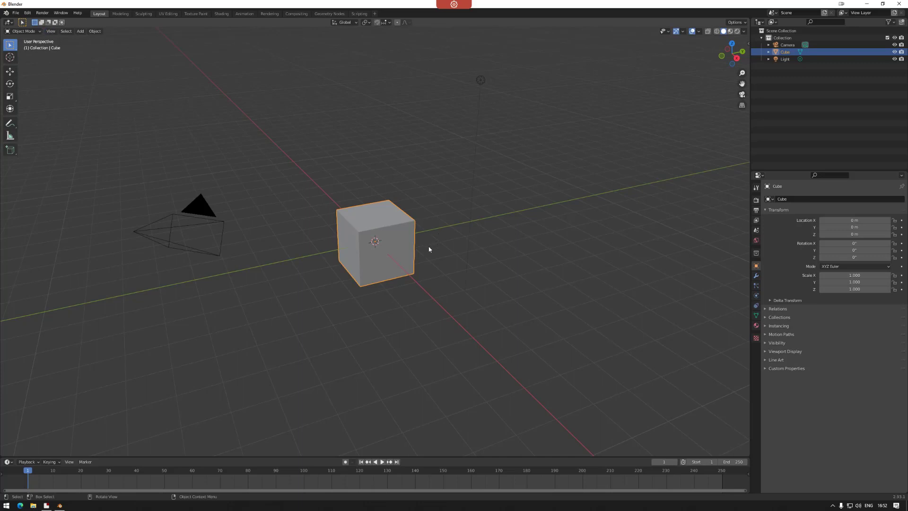
Try moving the cube along the Y axis with the Move tool's gizmo, and undo the move.
click(10, 71)
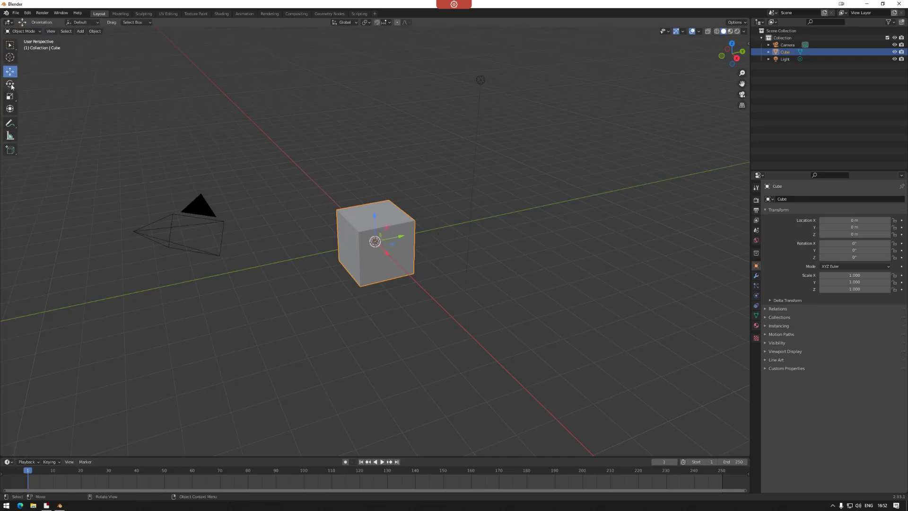
click(10, 84)
click(10, 71)
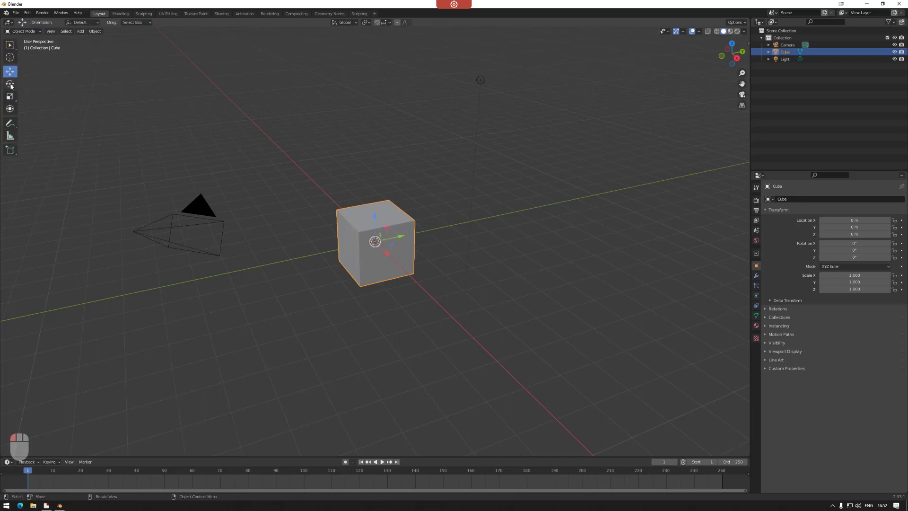
drag(397, 237, 478, 236)
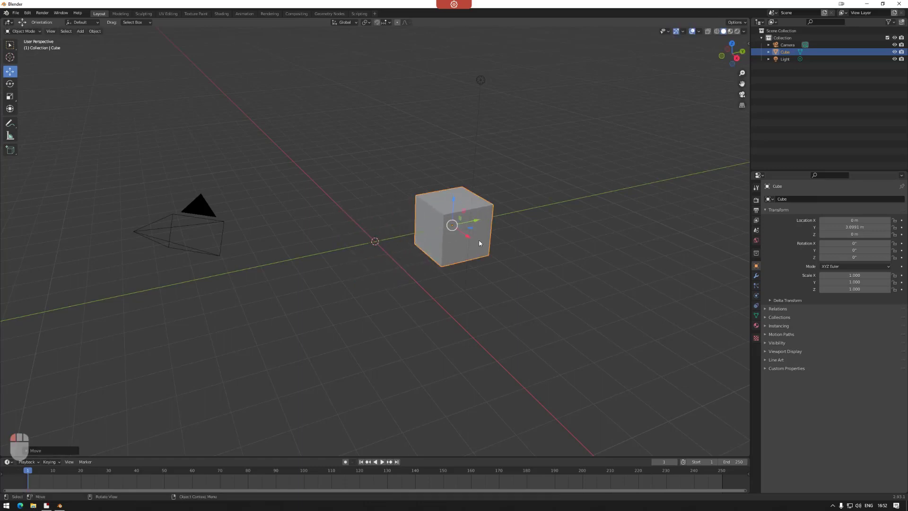
key(ctrl+z)
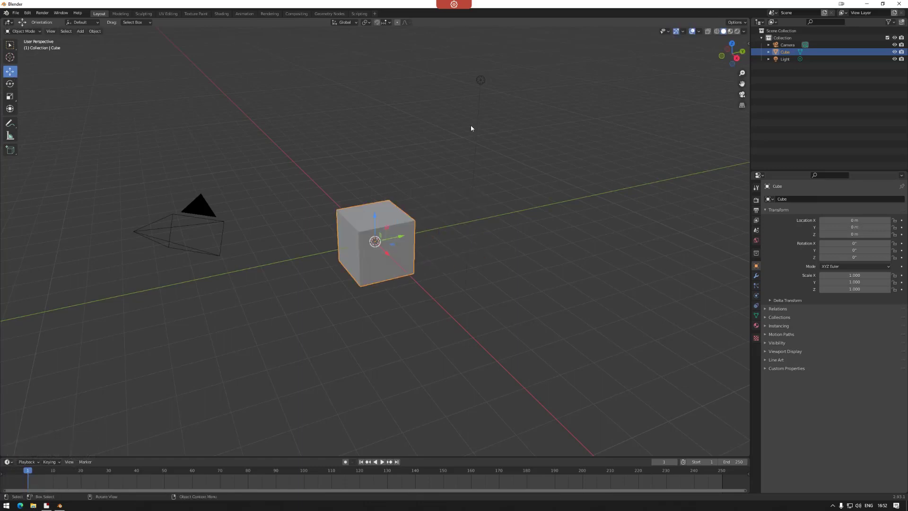
click(10, 45)
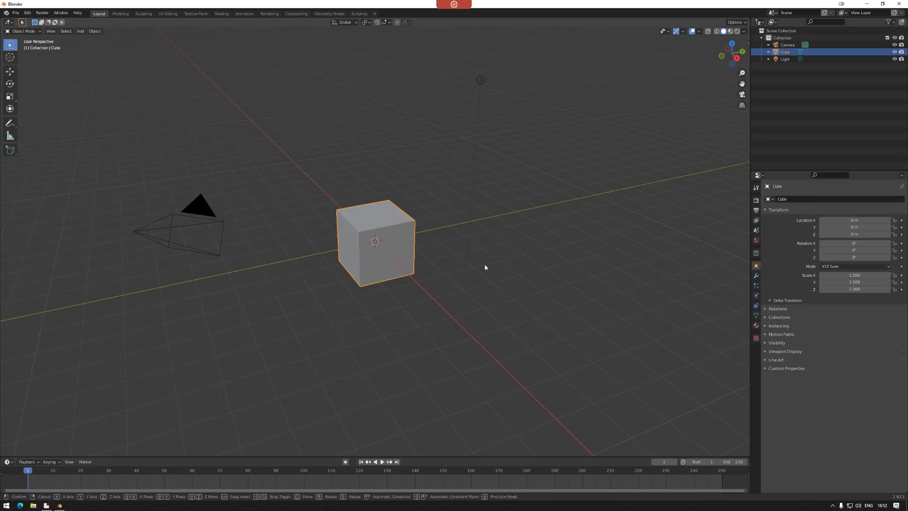
Try the unconstrained move, scale and rotate operations on the cube, cancelling each one.
key(g)
right_click(505, 287)
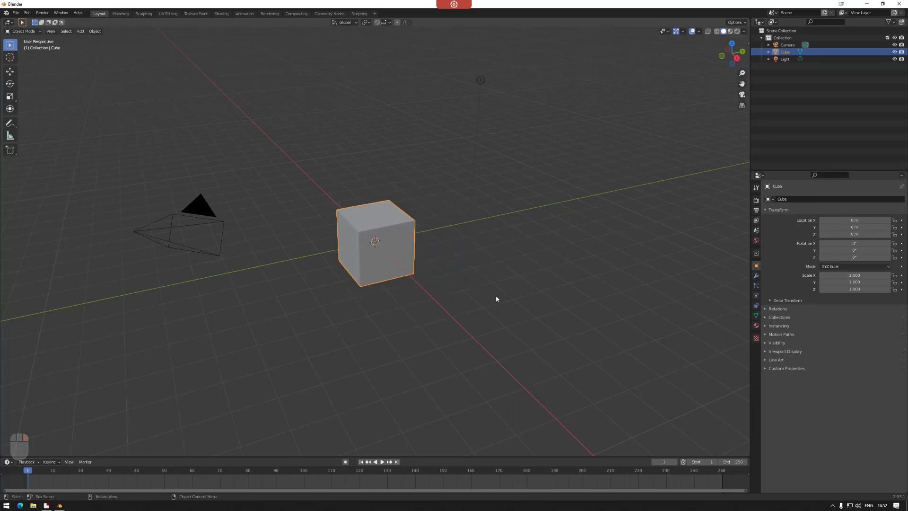
key(s)
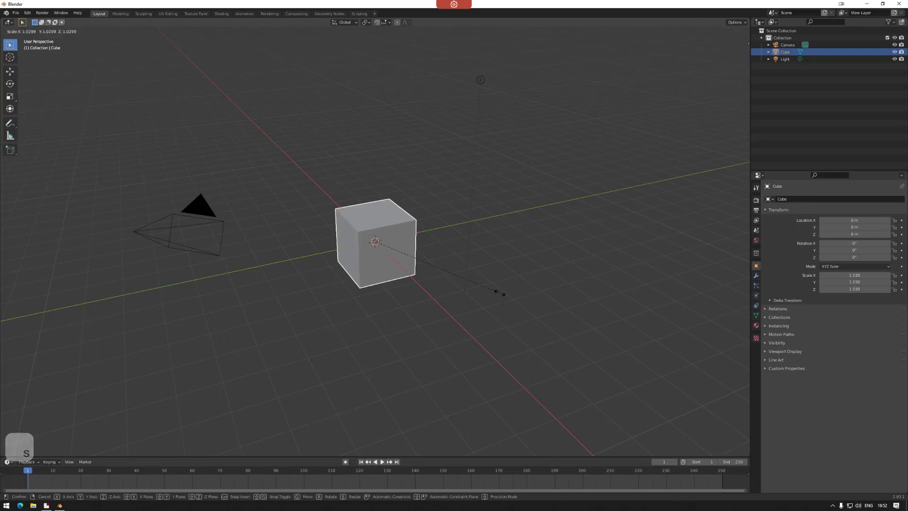
right_click(536, 301)
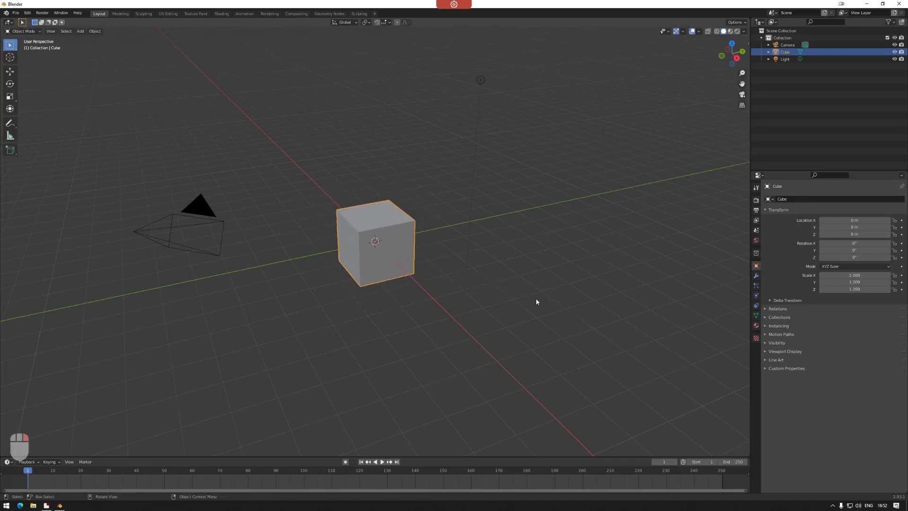
key(r)
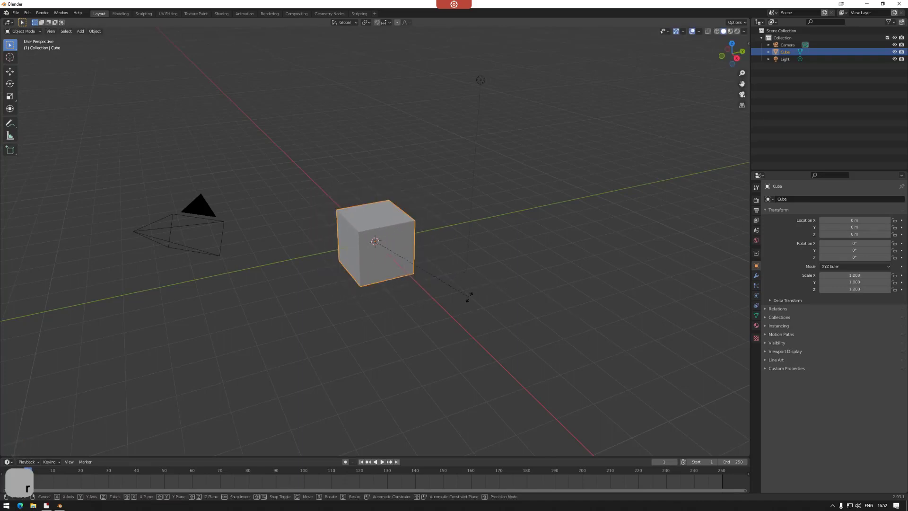
right_click(500, 295)
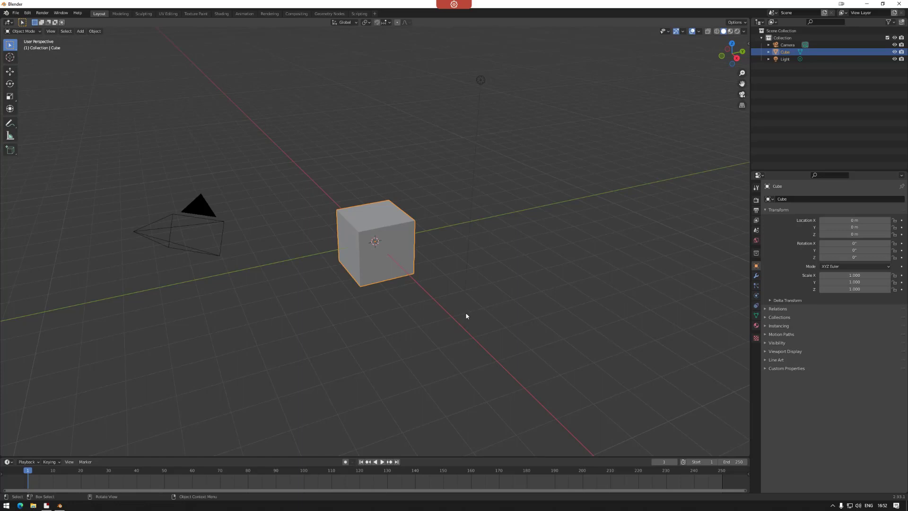
Try rotating the cube freely in the perspective view and in the right orthographic view, cancelling both rotations.
key(r)
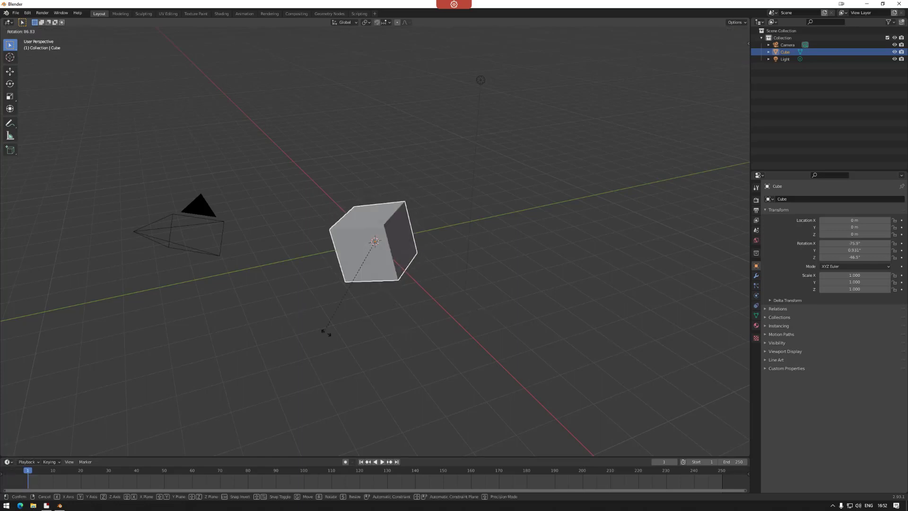
right_click(481, 308)
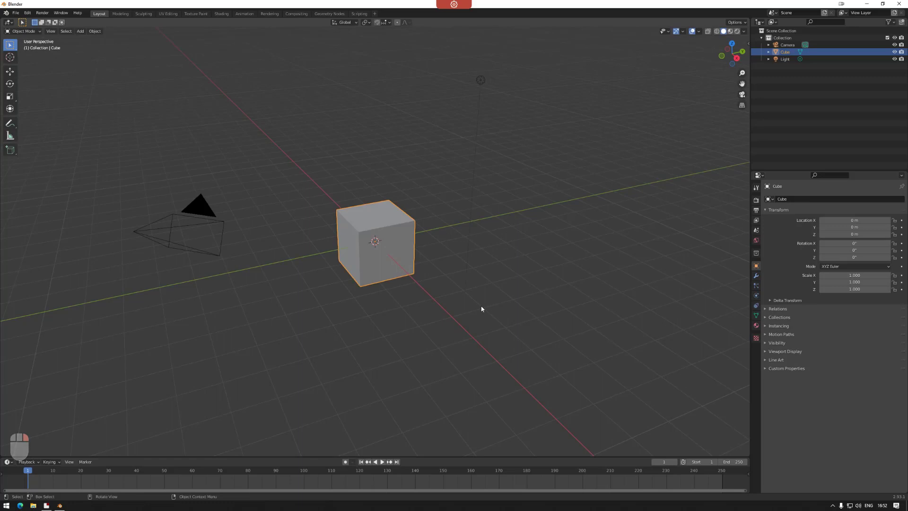
click(737, 58)
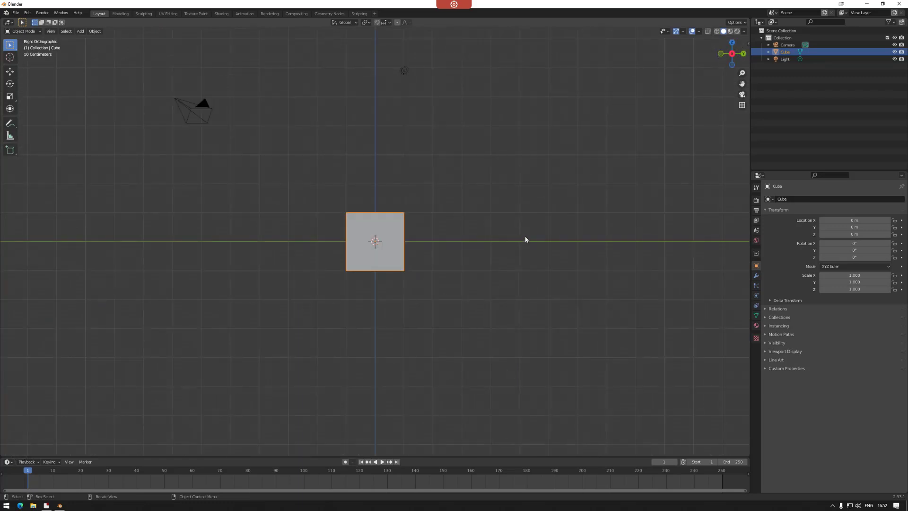
key(r)
right_click(513, 238)
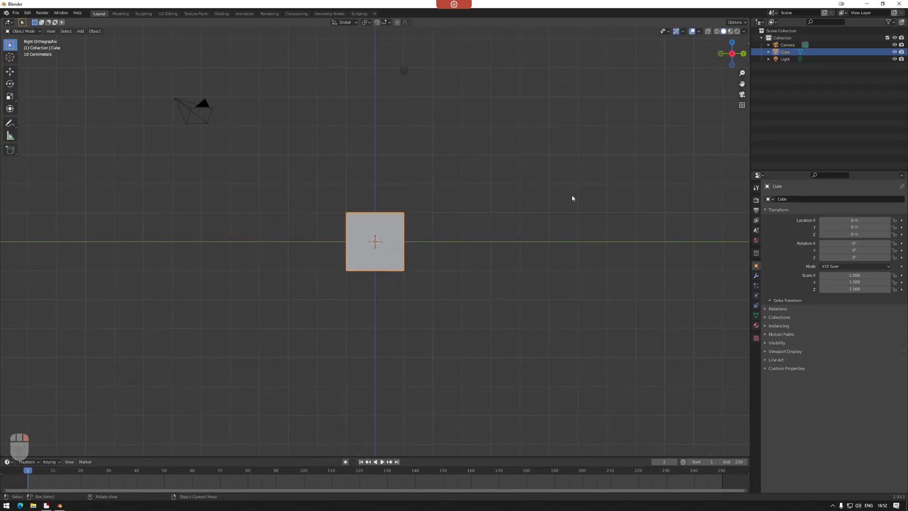
middle_drag(442, 294, 481, 313)
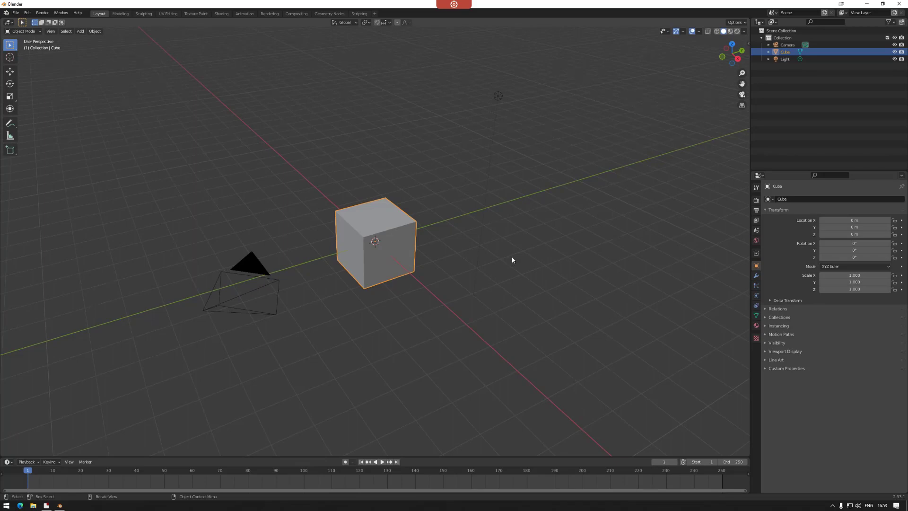
Try moving the cube constrained to the global X, Y and Z axes in turn, and cancel the move.
key(g)
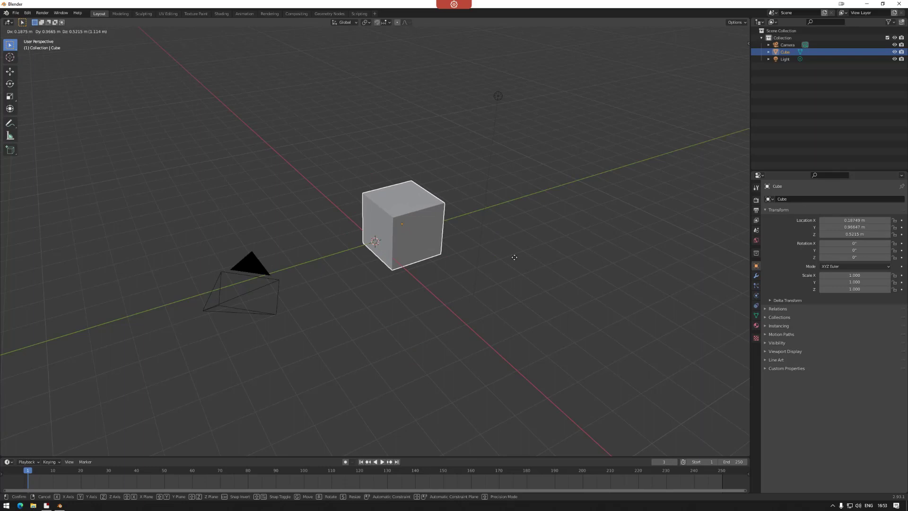
key(x)
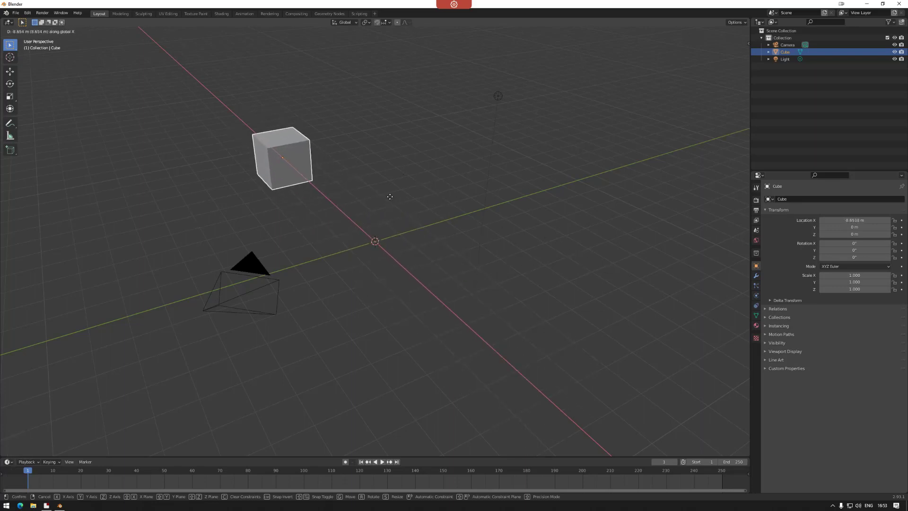
key(y)
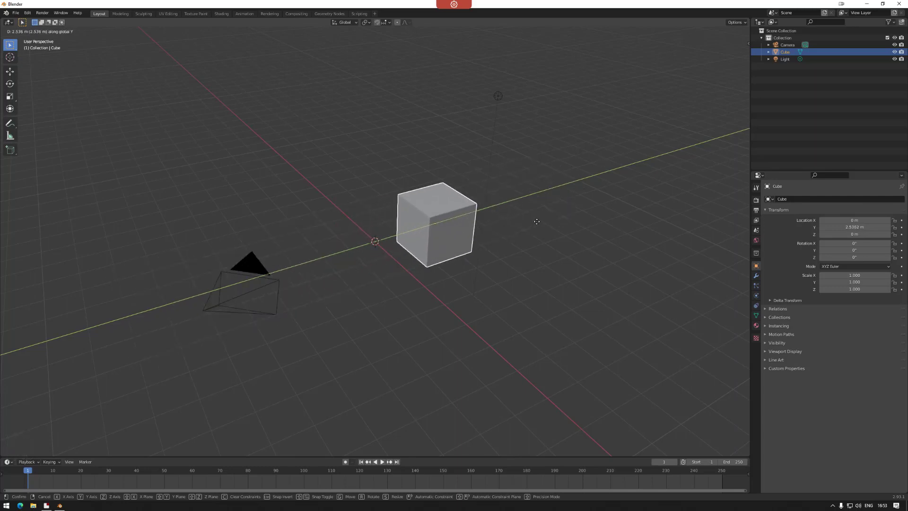
key(z)
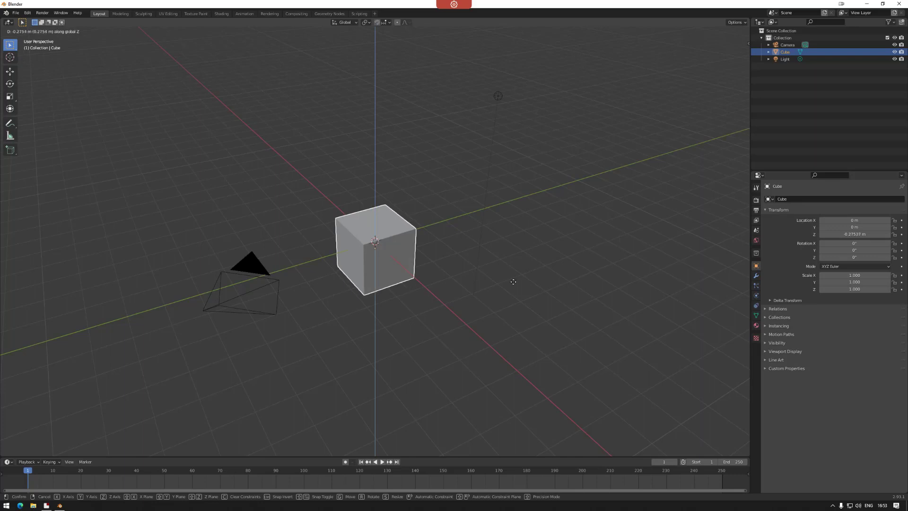
right_click(522, 275)
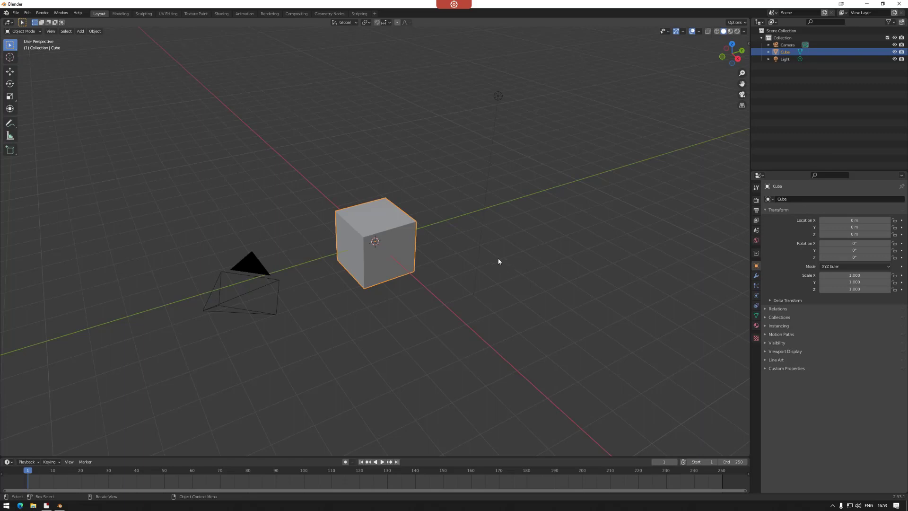
Move the cube about -5.1 m along global Y and back along negative global X, and undo both moves.
key(g)
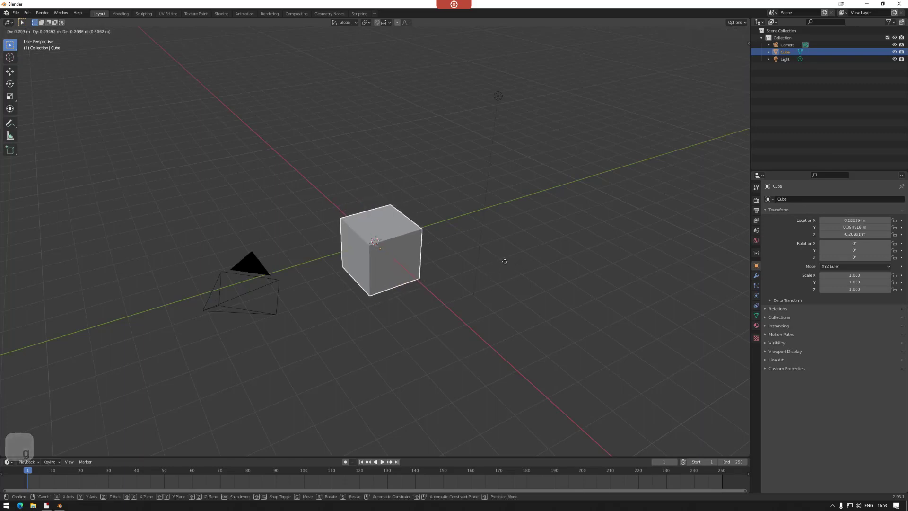
key(y)
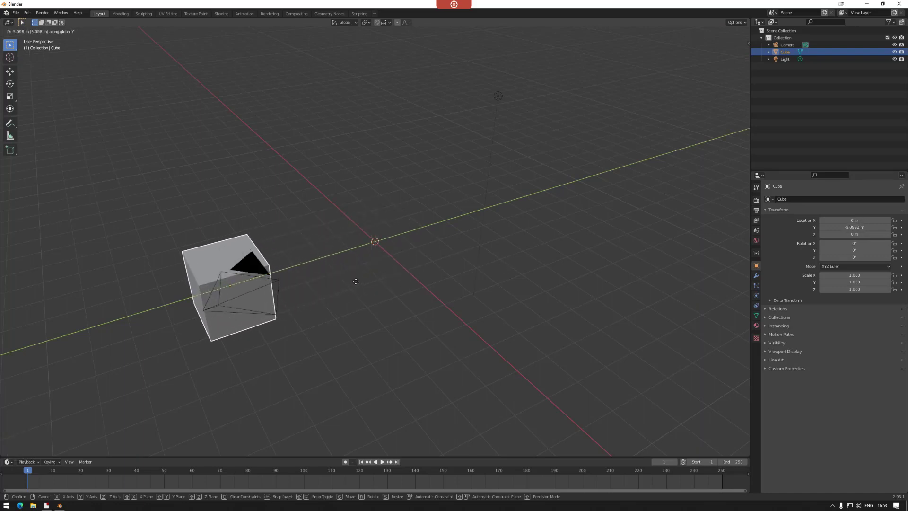
click(356, 281)
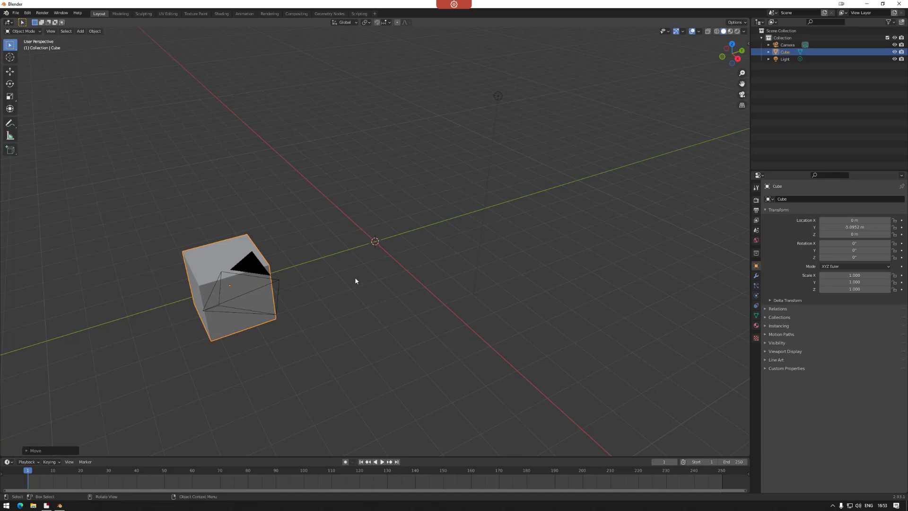
key(g)
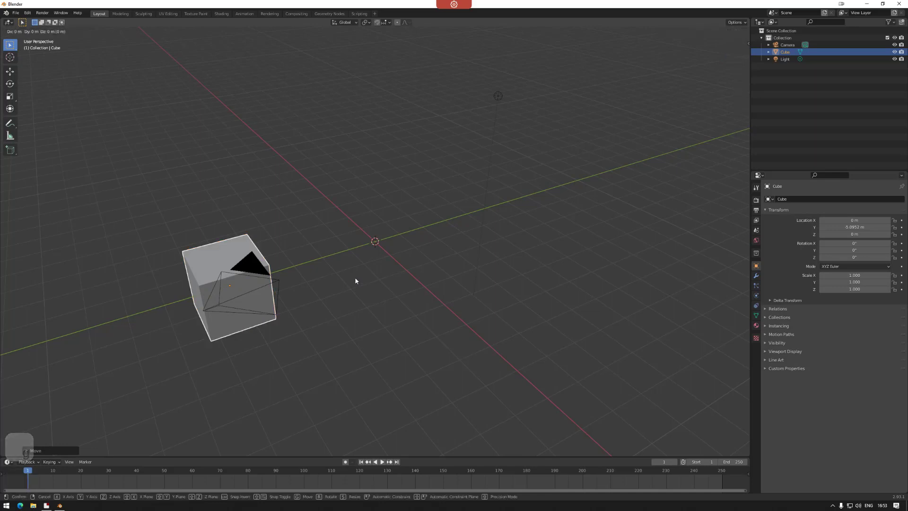
key(x)
click(237, 205)
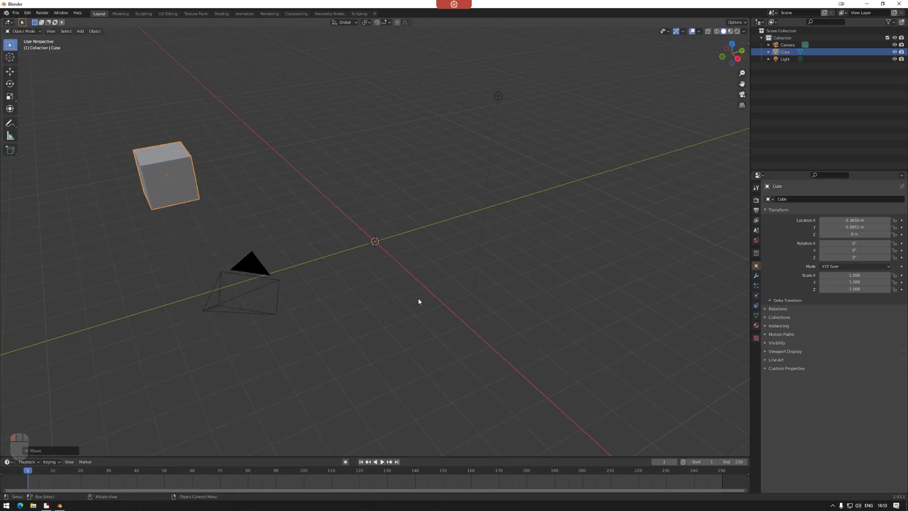
key(ctrl+z)
key(ctrl+z)
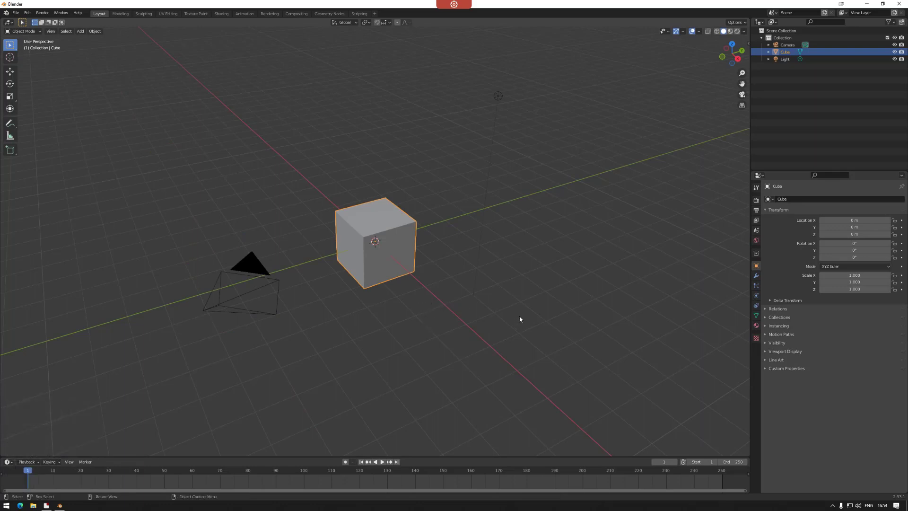
Try rotating the cube about the global Y, X and Z axes in turn, and cancel the rotation.
key(r)
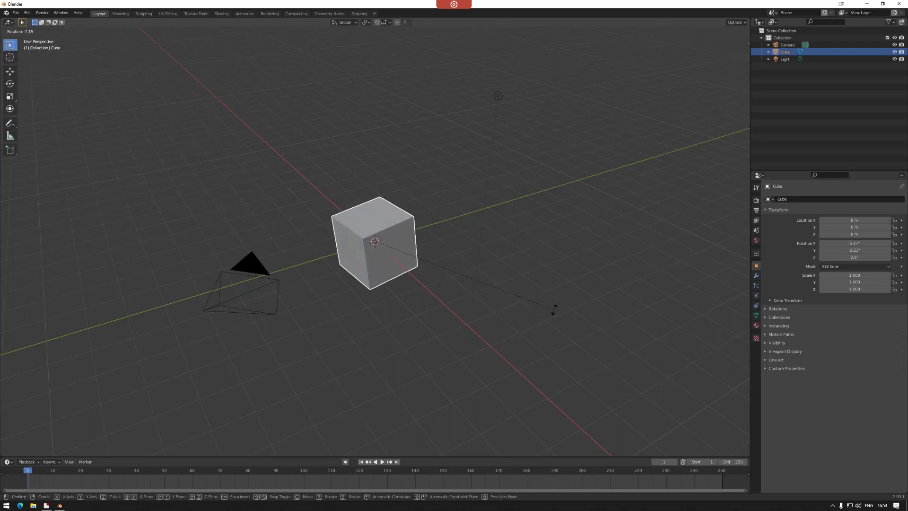
key(y)
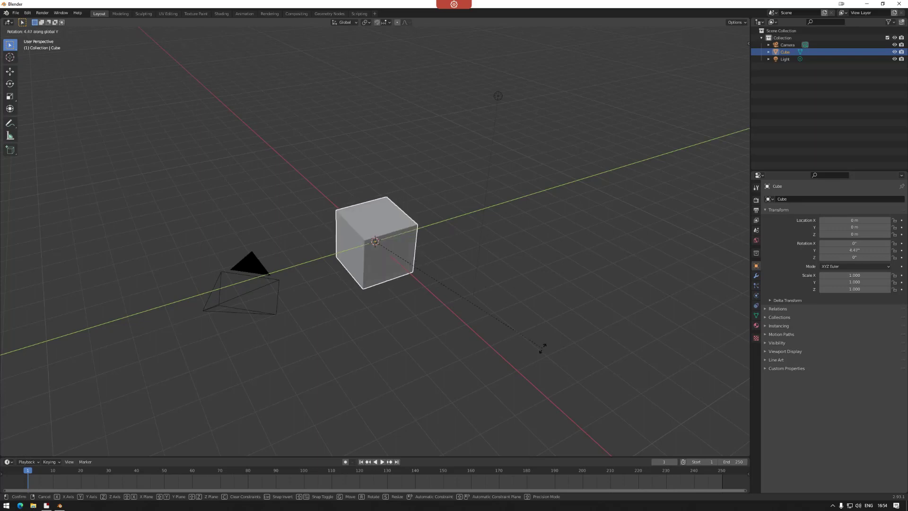
key(x)
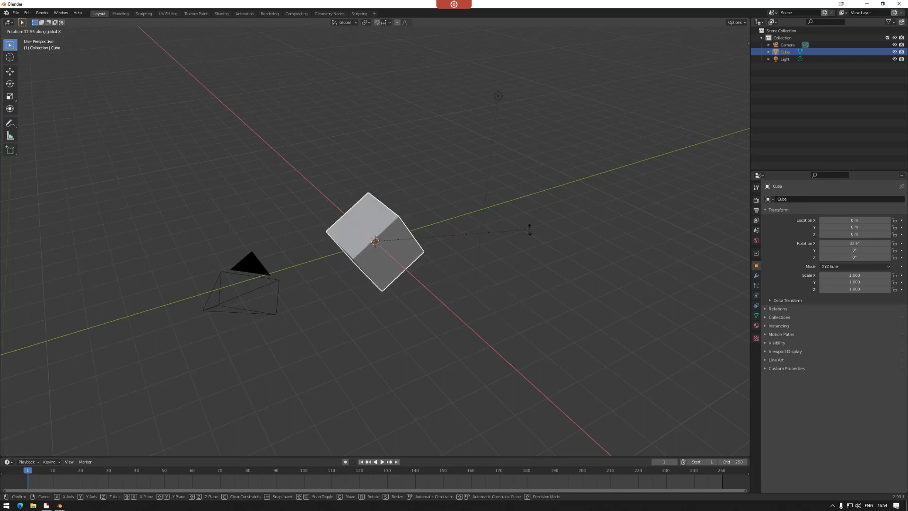
key(z)
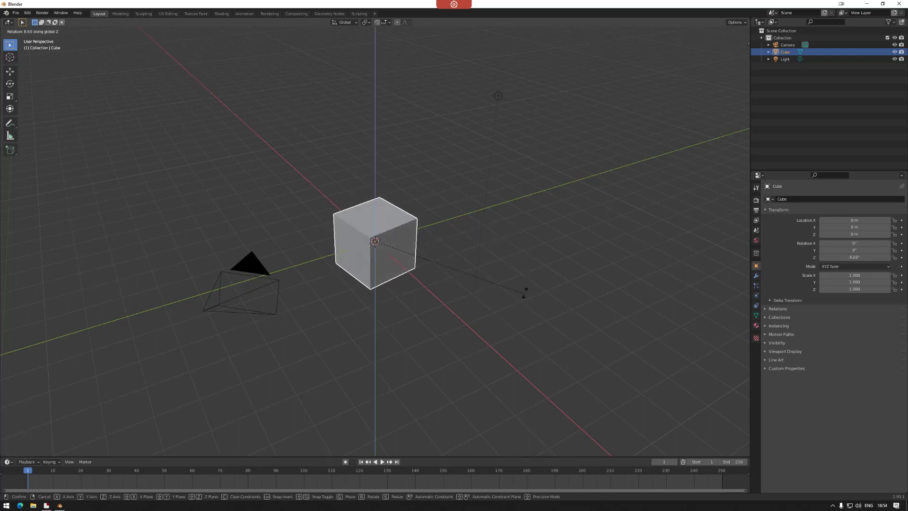
right_click(524, 316)
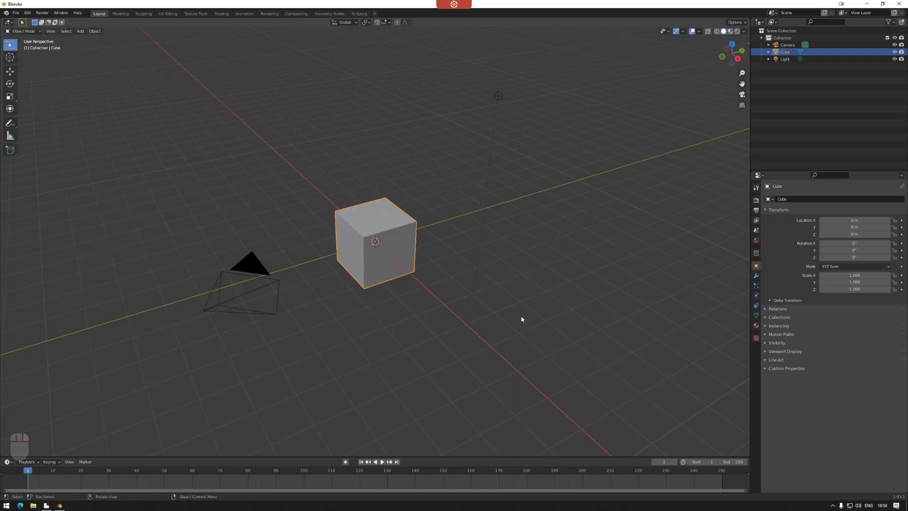
Try scaling the cube along only the global Y axis and only the global X axis, and cancel the scaling.
key(s)
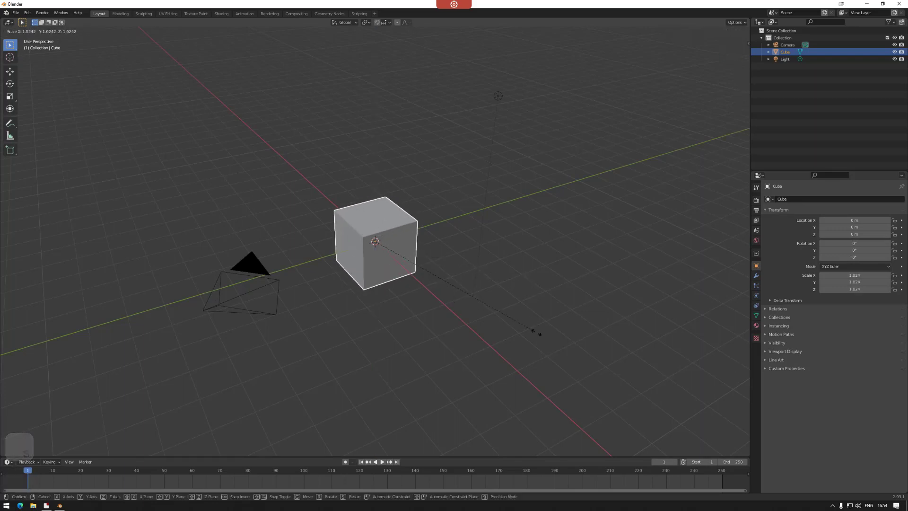
key(y)
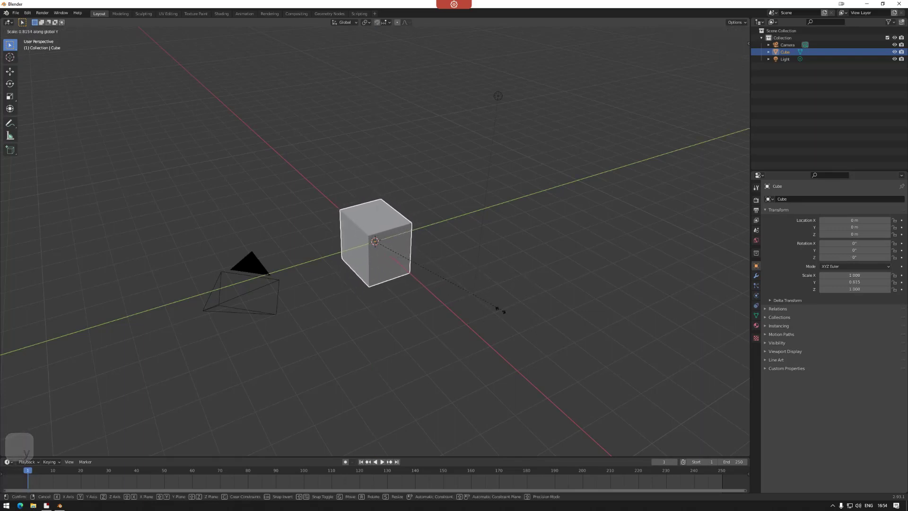
key(x)
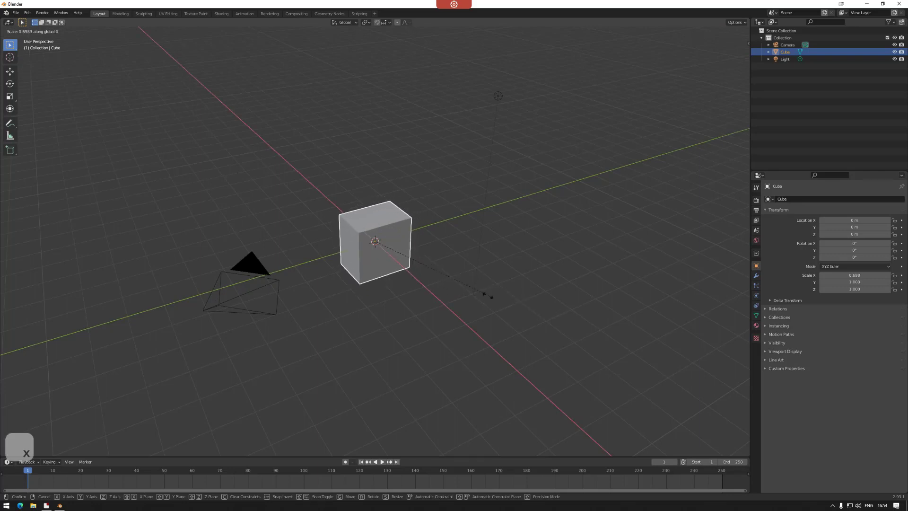
right_click(430, 290)
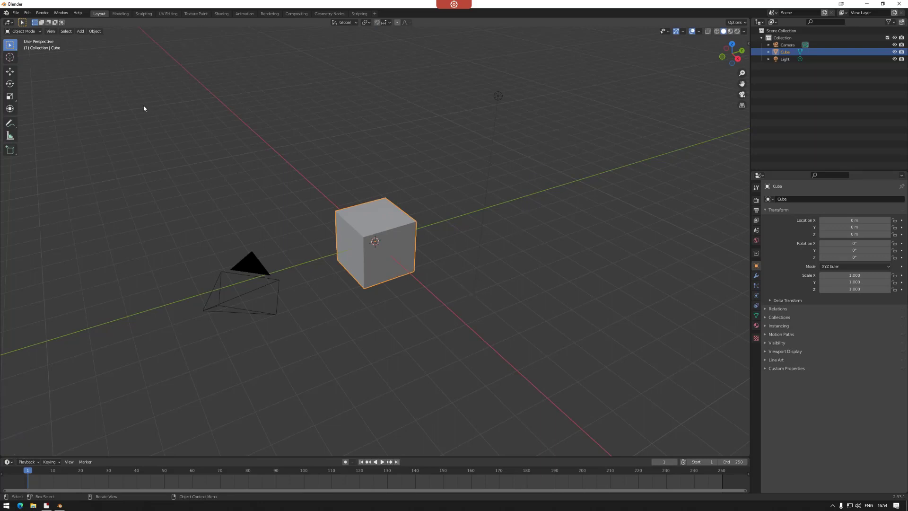
Enter Edit Mode on the cube and select all four vertices of its positive-Y face using temporary X-ray display.
key(Tab)
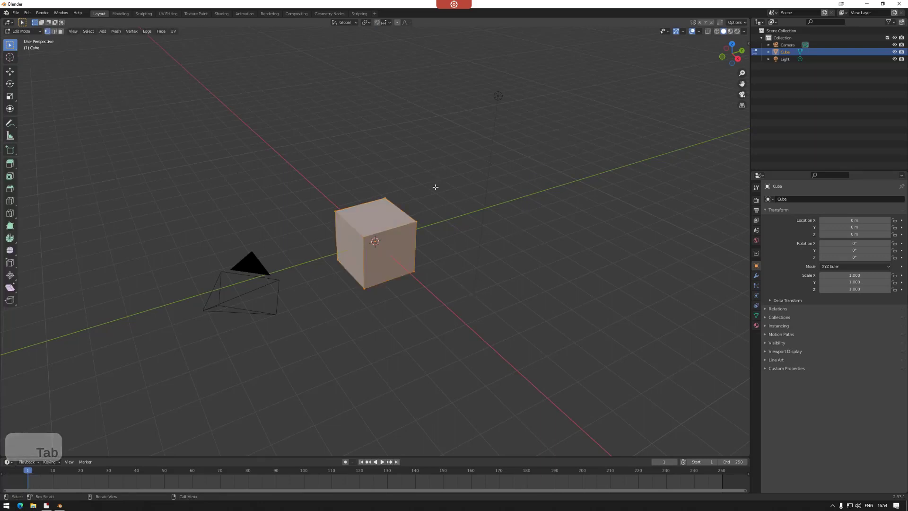
click(707, 33)
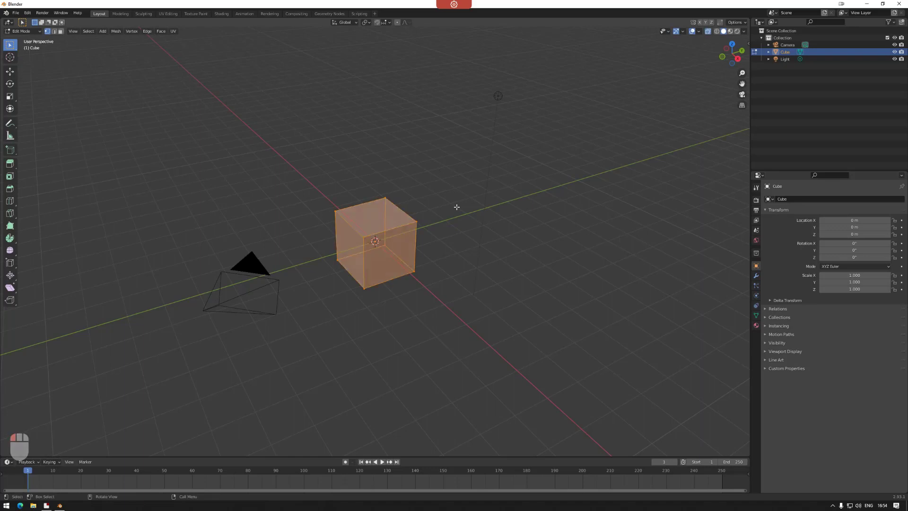
click(456, 205)
drag(375, 175, 456, 291)
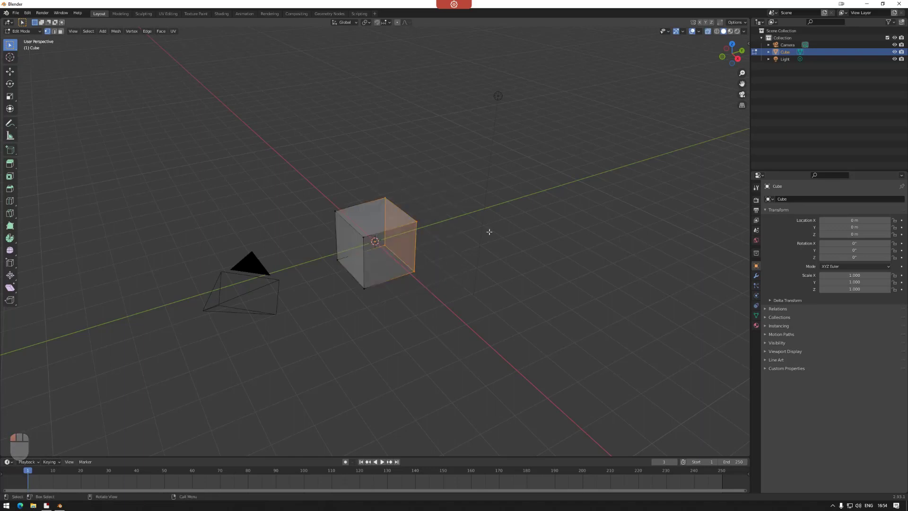
click(708, 31)
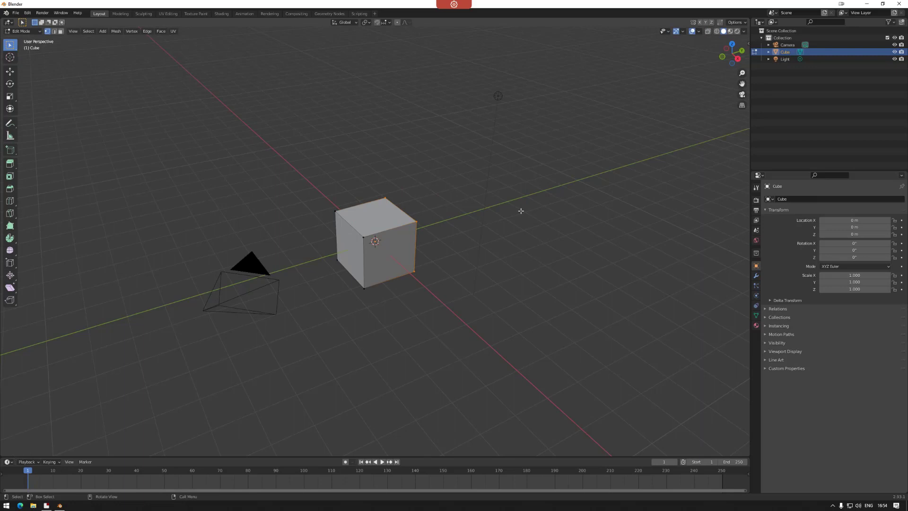
Try moving the selected face constrained to the global X, Y and Z axes in turn, and cancel the move.
key(g)
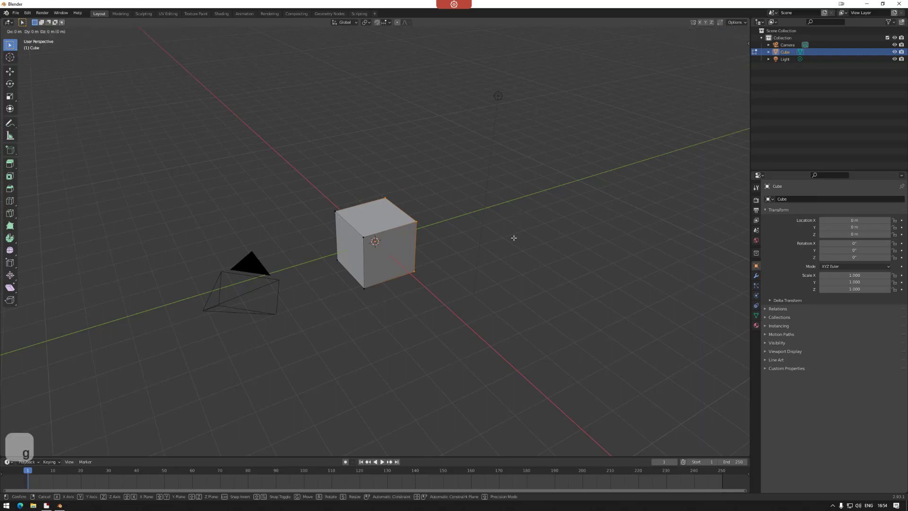
key(x)
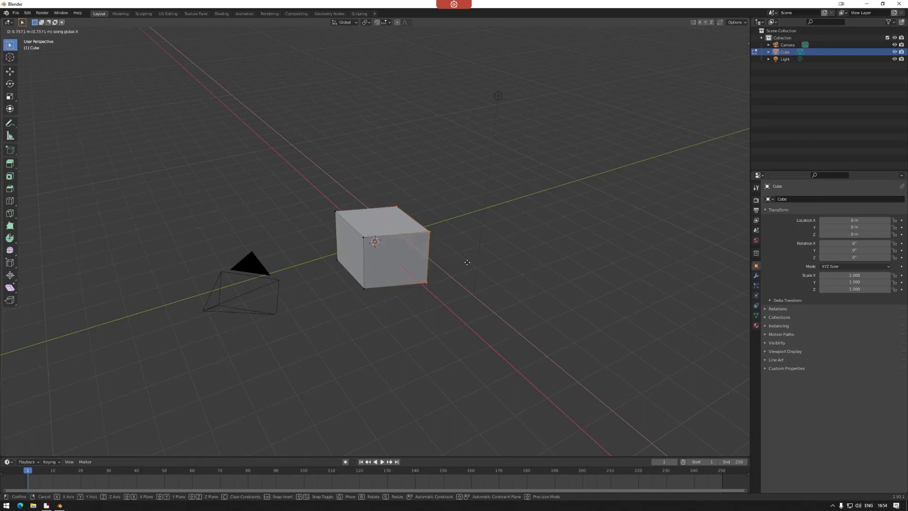
key(y)
key(z)
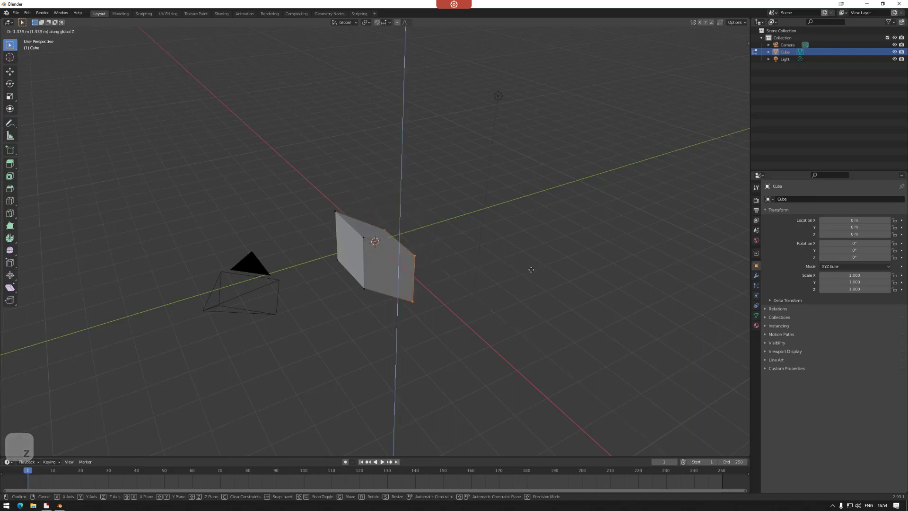
right_click(432, 243)
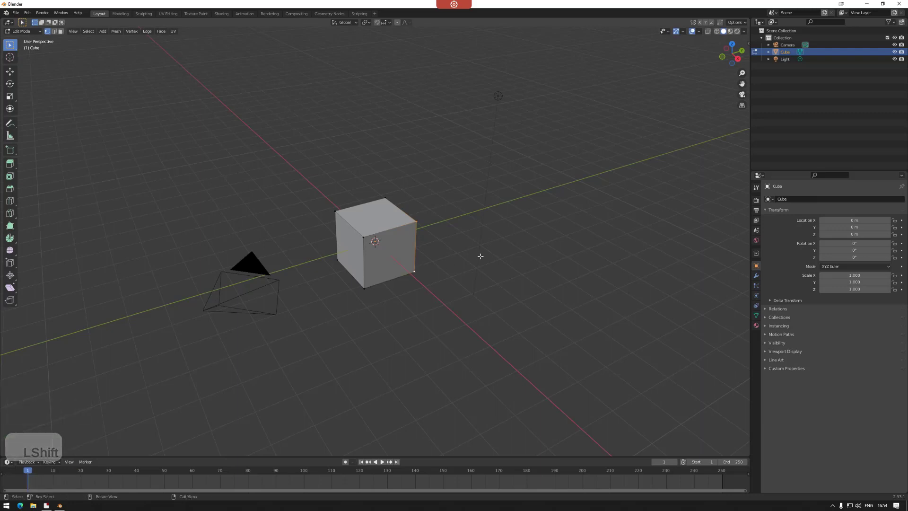
Move the positive-Y face's front vertical edge inward along negative global Y so the face becomes slanted.
key(g)
key(y)
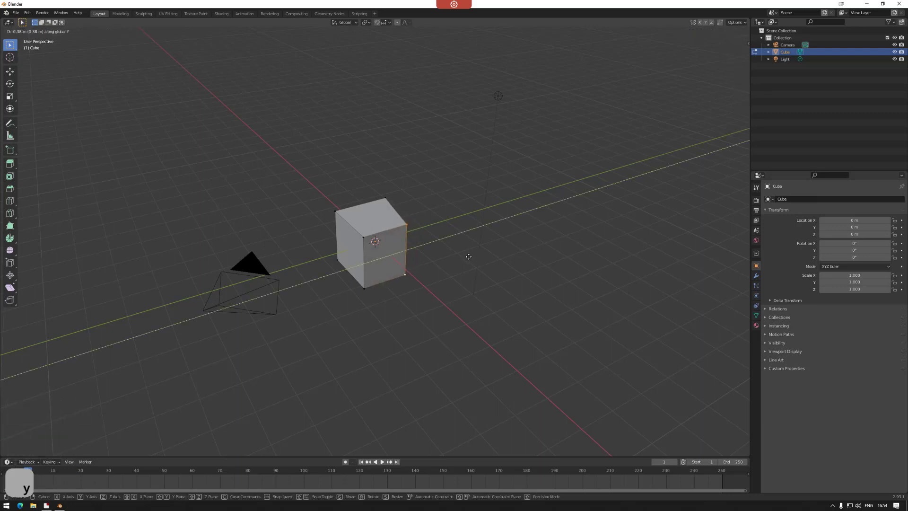
click(465, 255)
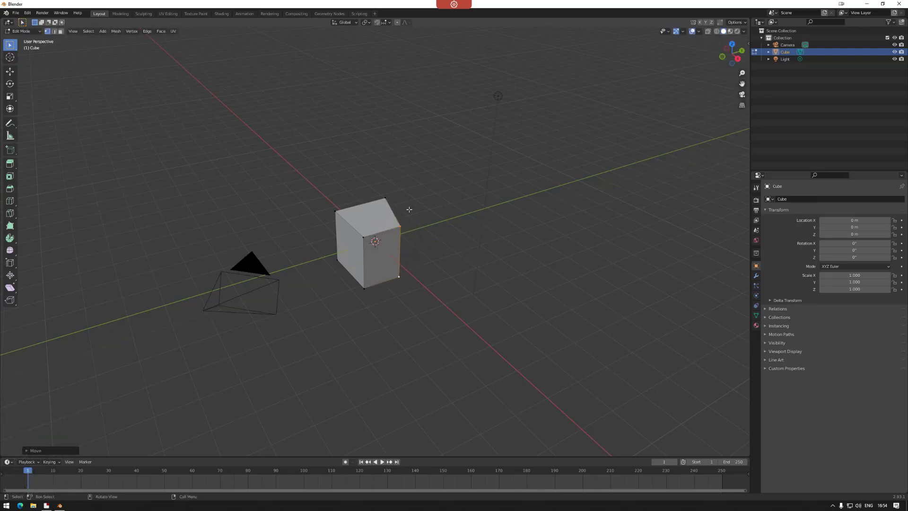
Reselect all four vertices of the cube's slanted positive-Y face using temporary X-ray display.
click(708, 32)
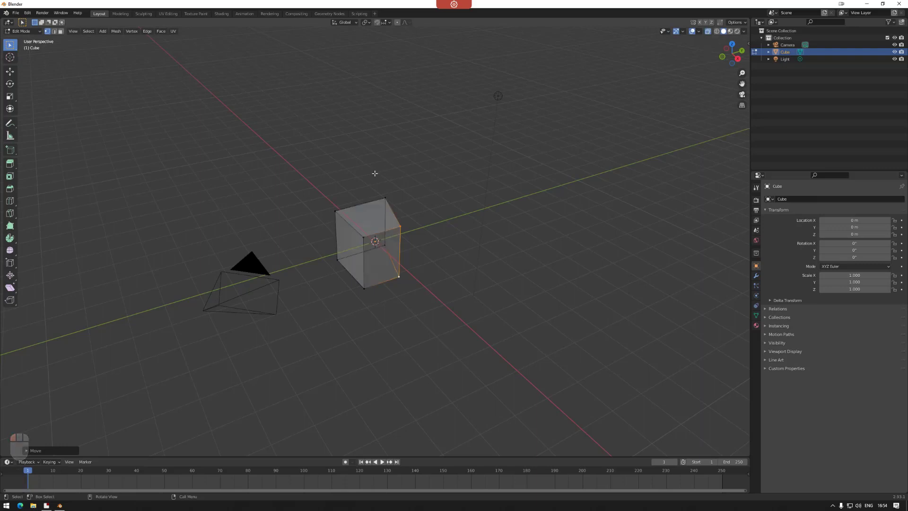
drag(375, 173, 432, 289)
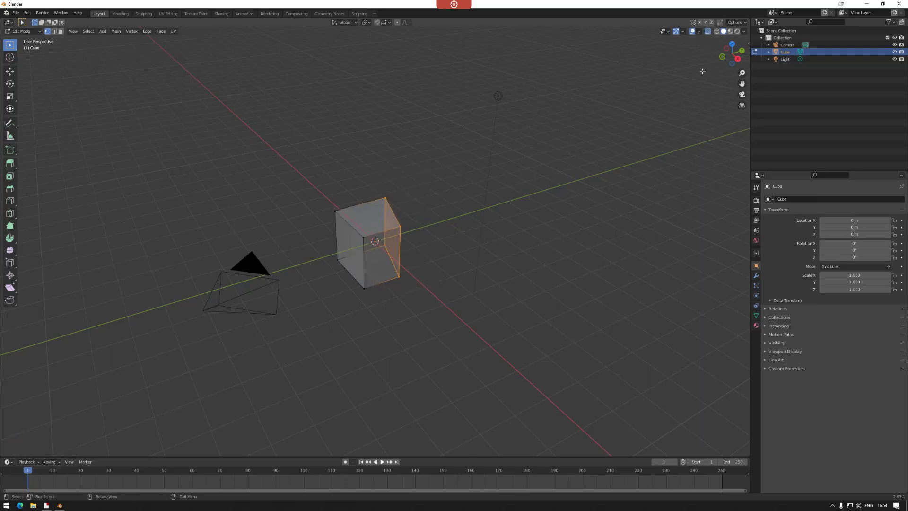
click(707, 31)
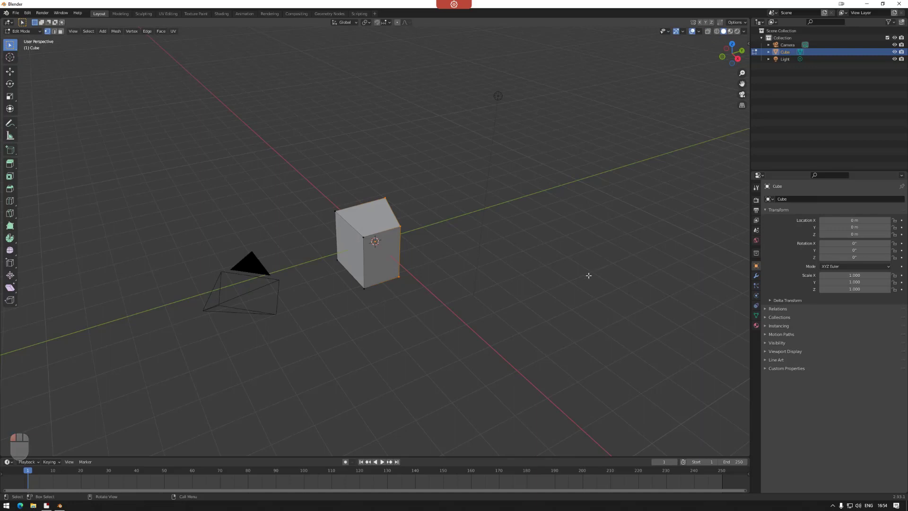
Try scaling the slanted face along global X, flatten it freehand along global Y instead, and undo the scaling.
key(s)
key(x)
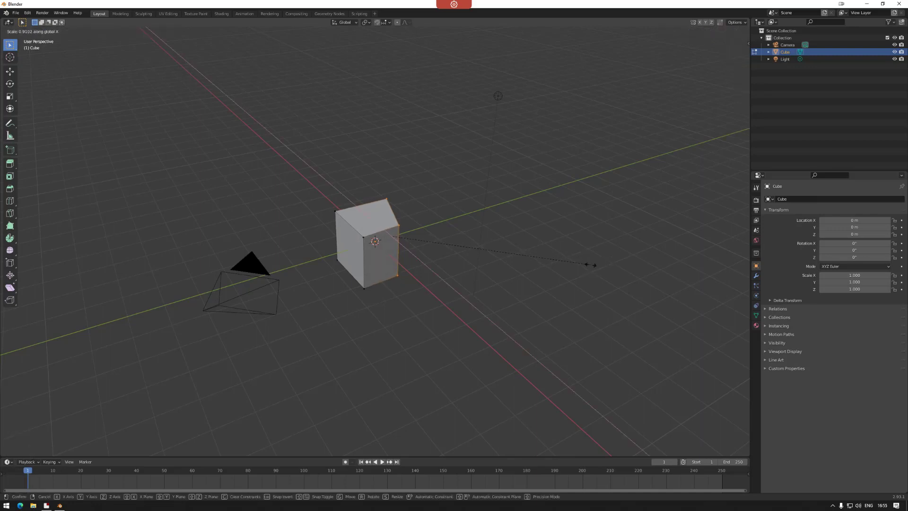
key(y)
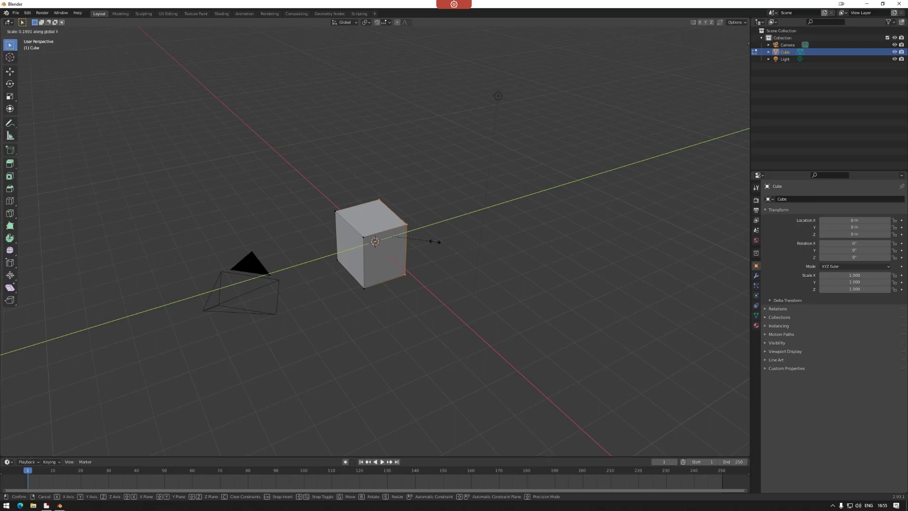
click(395, 235)
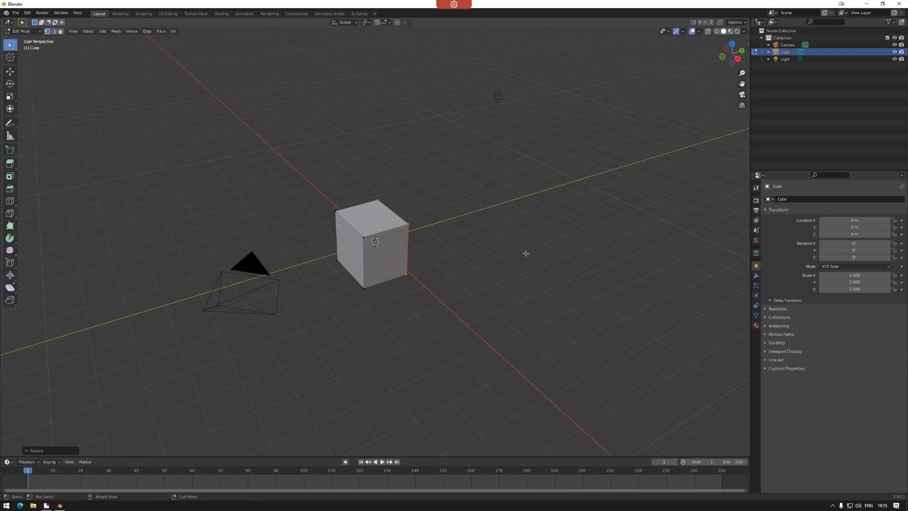
key(ctrl+z)
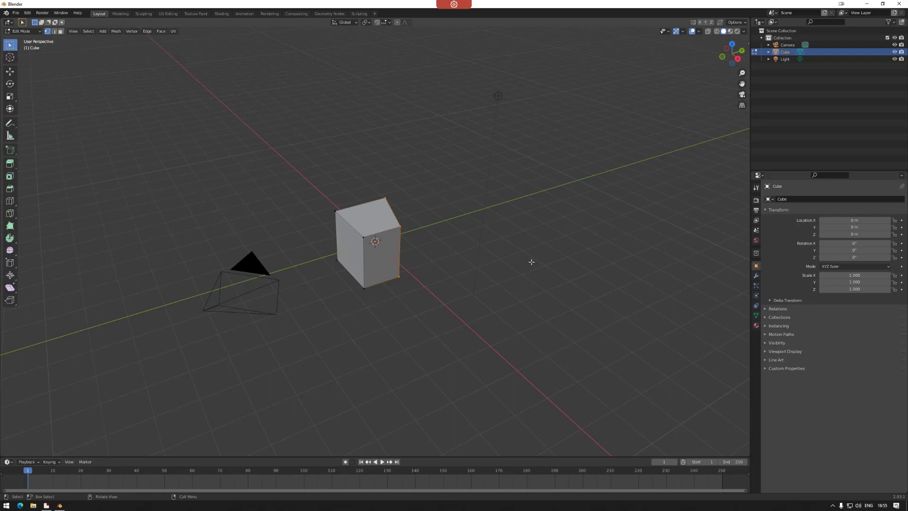
Flatten the slanted face exactly by scaling its four vertices to 0 along global Y.
key(s)
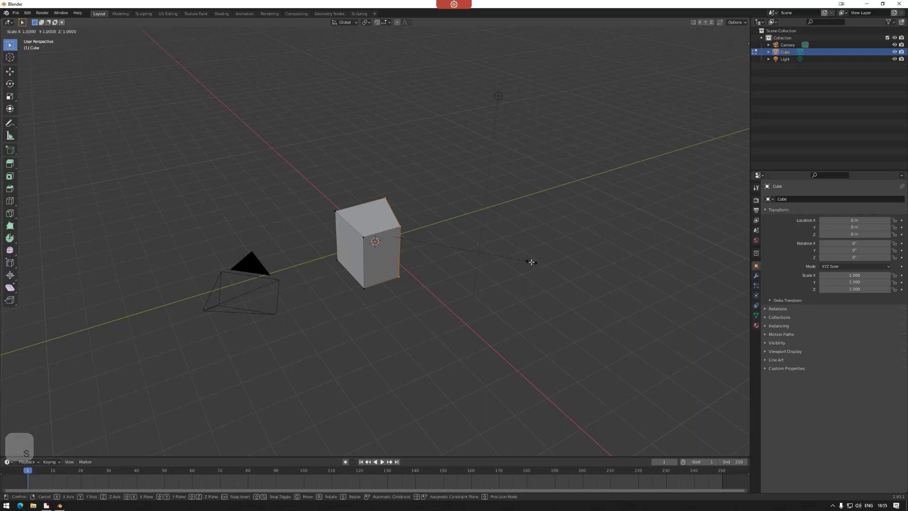
key(y)
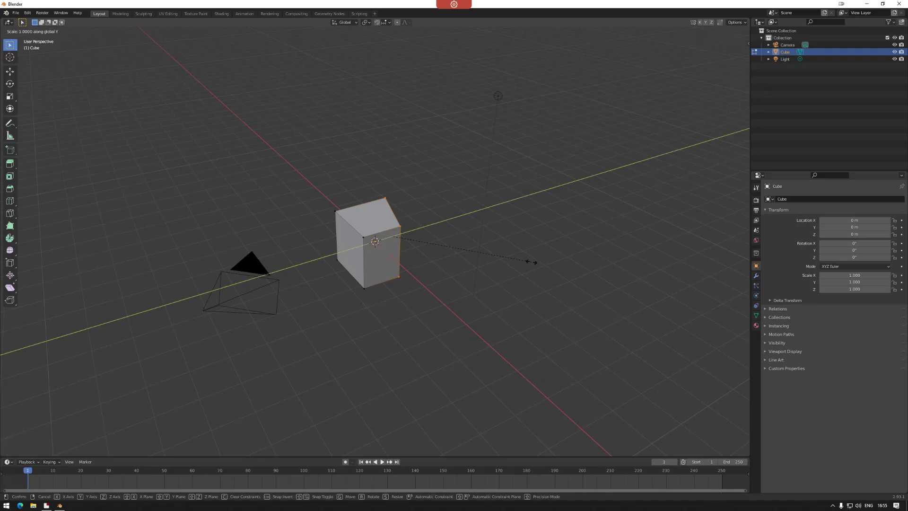
key(0)
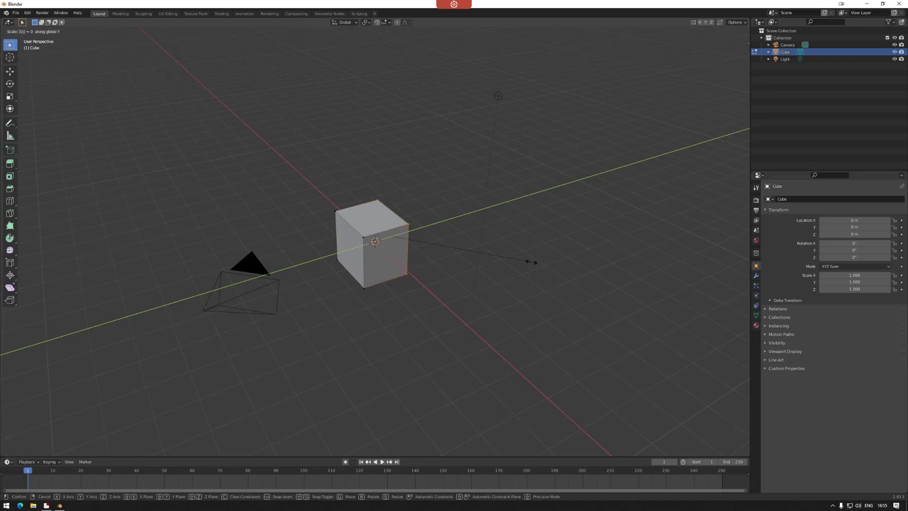
key(Return)
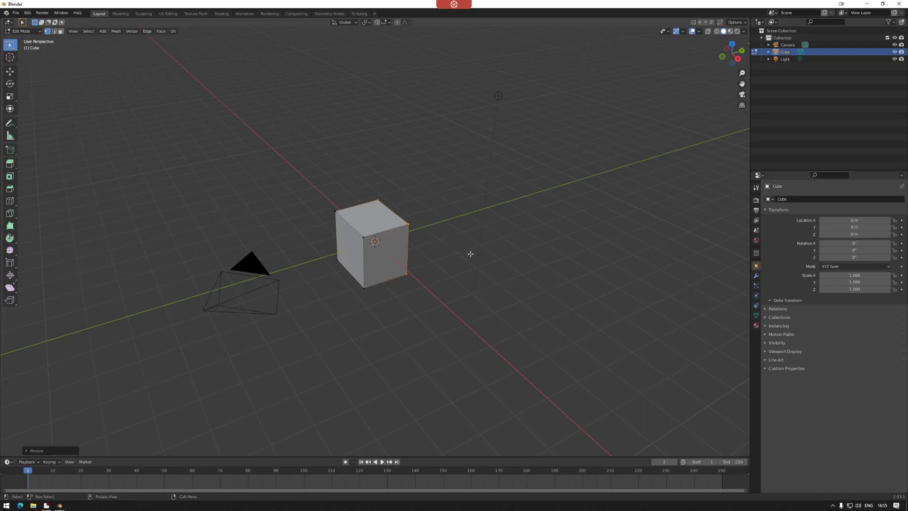
Rotate the flattened face 45° about the global Y axis, and undo the rotation.
key(r)
key(y)
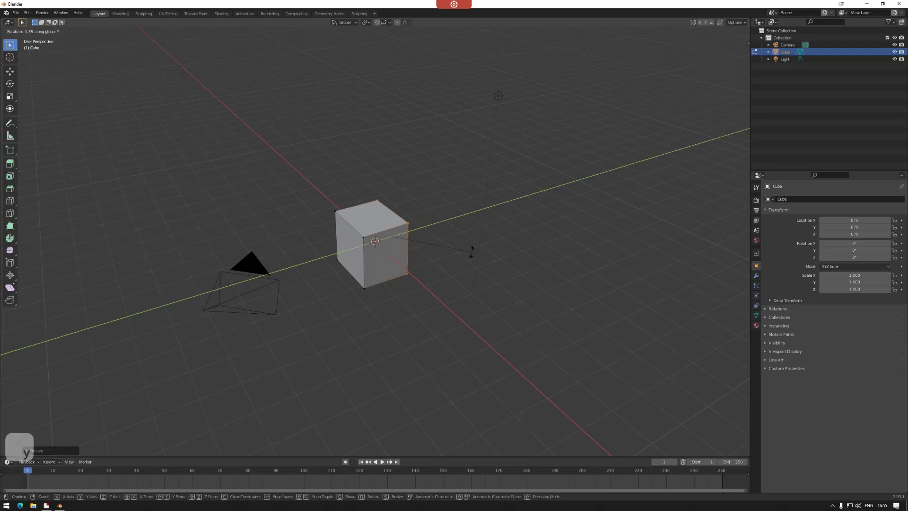
text(45)
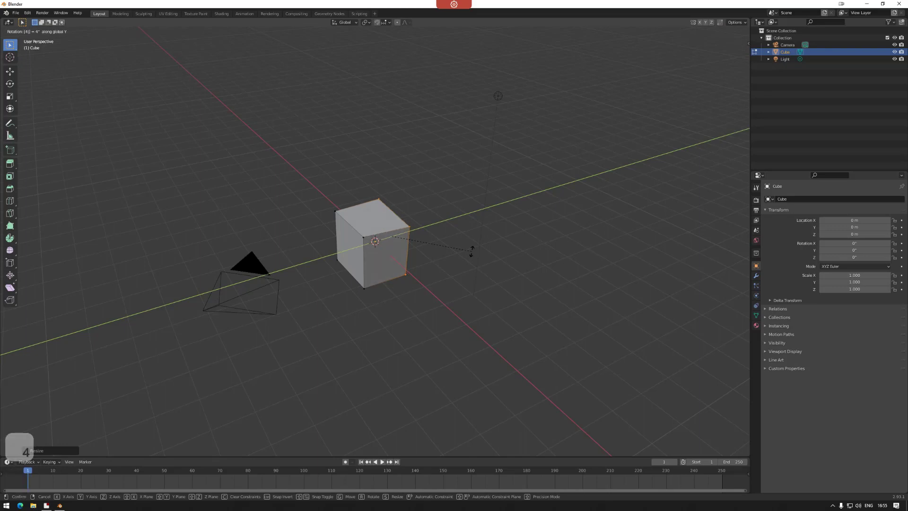
key(Return)
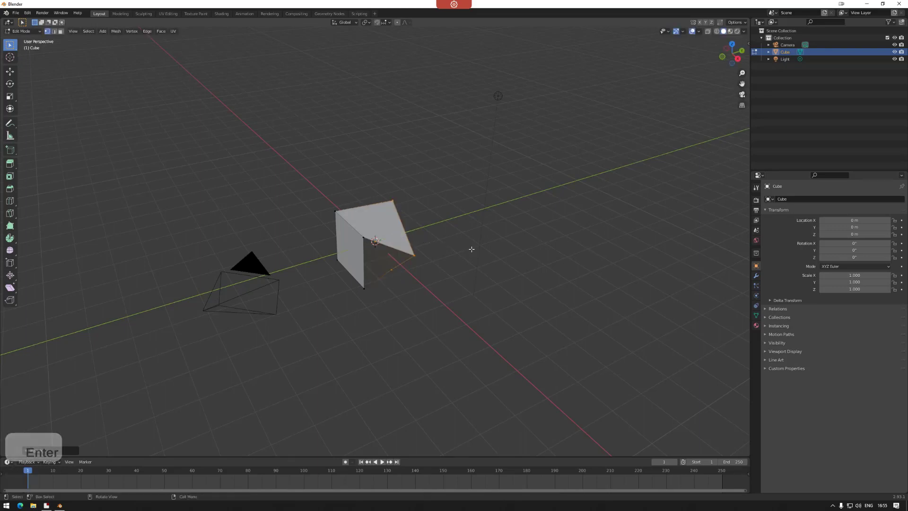
shift+middle_drag(505, 282, 465, 278)
key(ctrl+z)
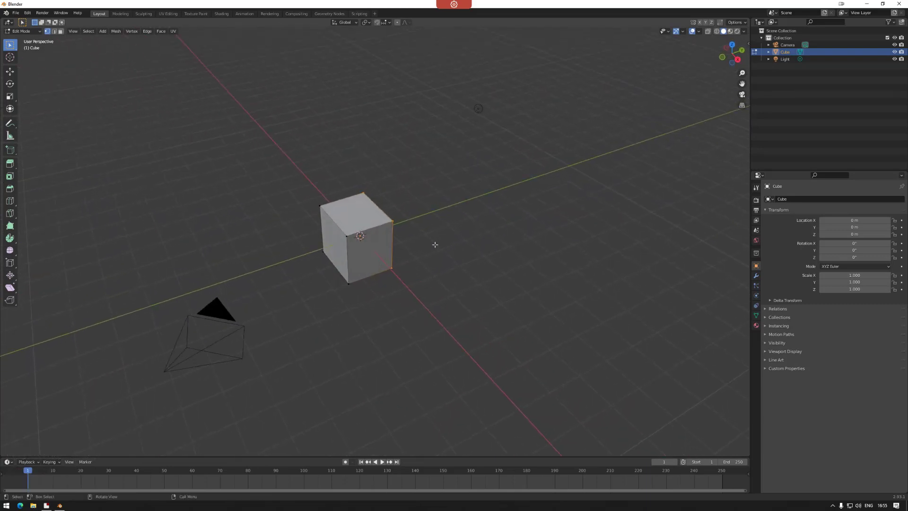
Move the flattened face 10 m along global Y, and undo the move.
key(g)
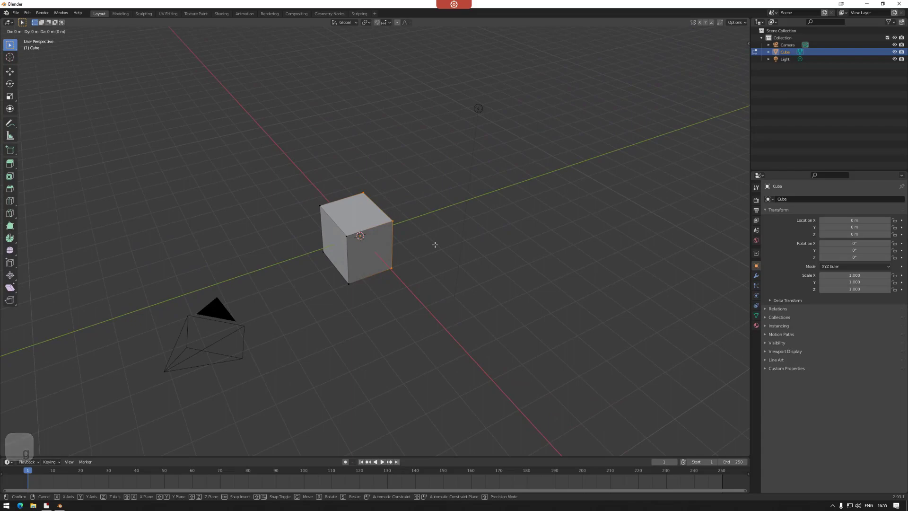
key(y)
key(1)
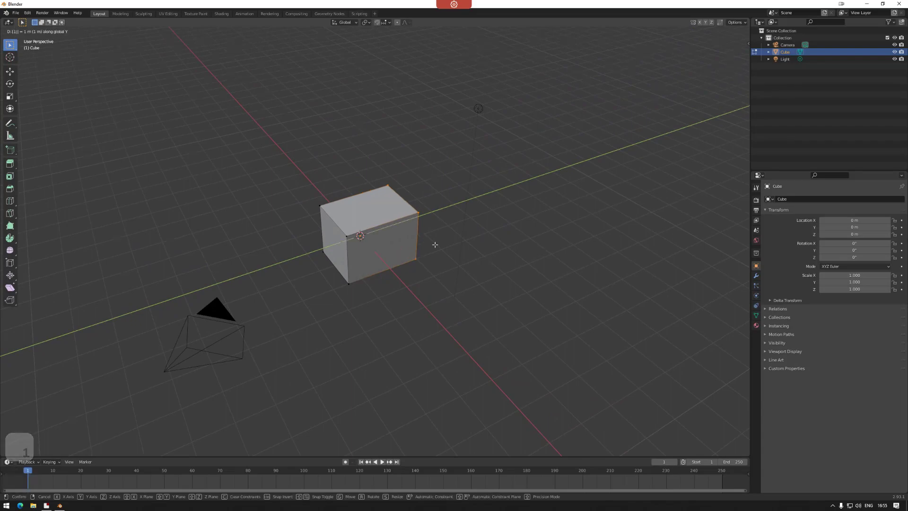
key(0)
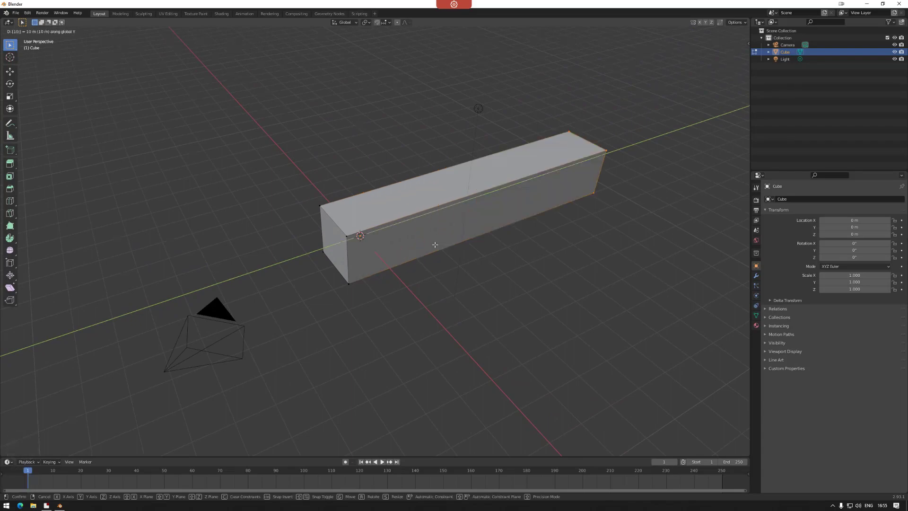
key(Return)
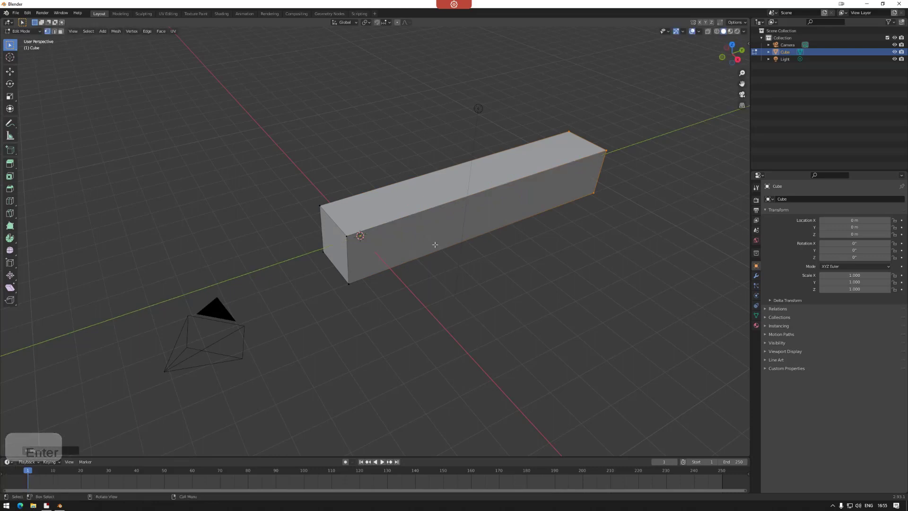
key(ctrl+z)
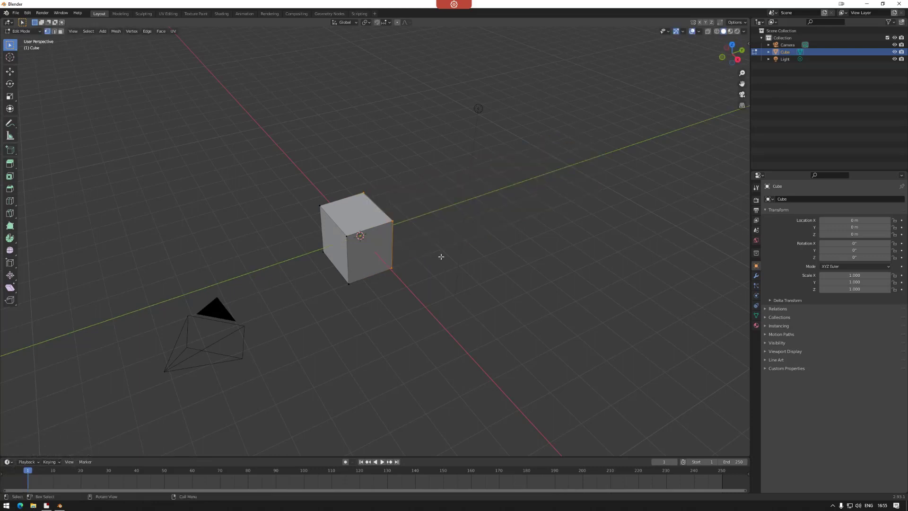
Undo the face flattening and the earlier edge move, and deselect all of the cube's vertices.
key(ctrl+z)
key(ctrl+z)
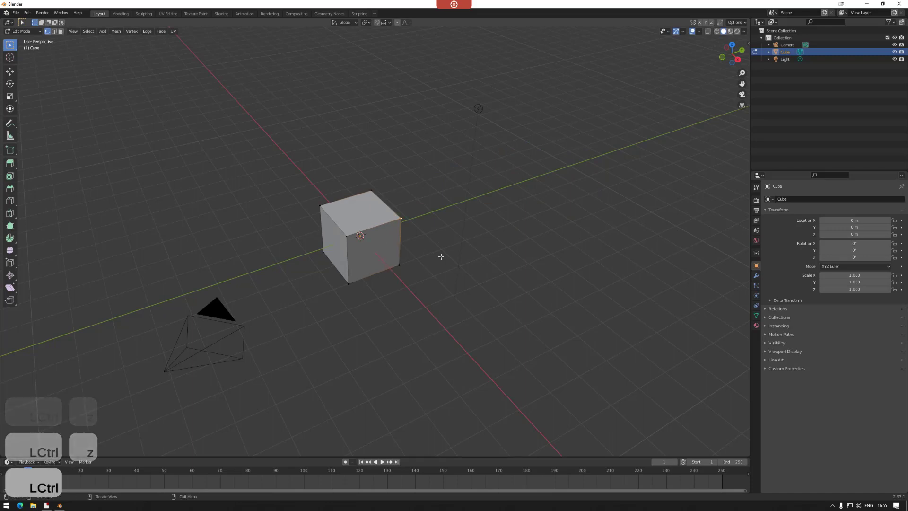
click(447, 250)
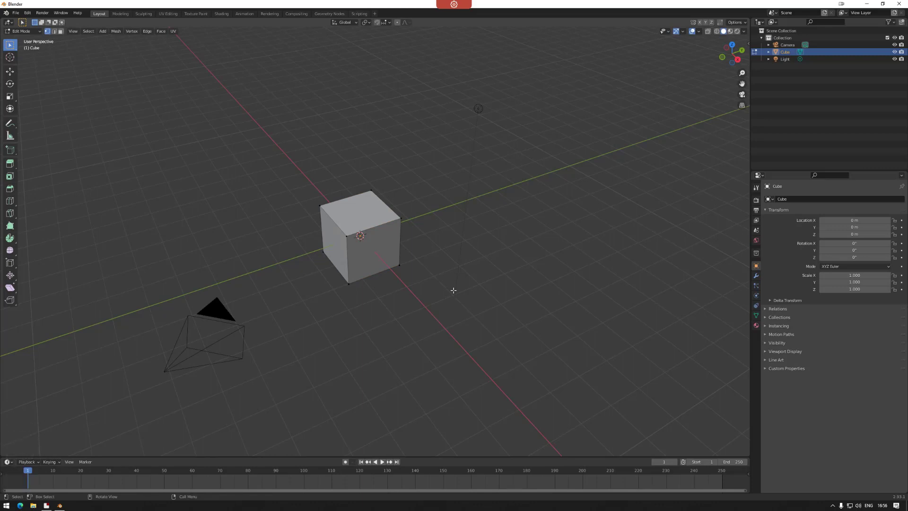
key(g)
key(r)
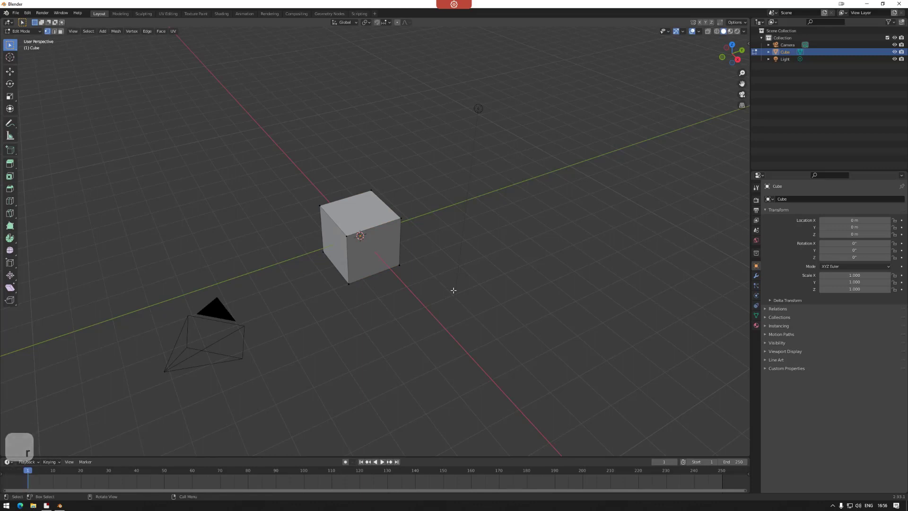